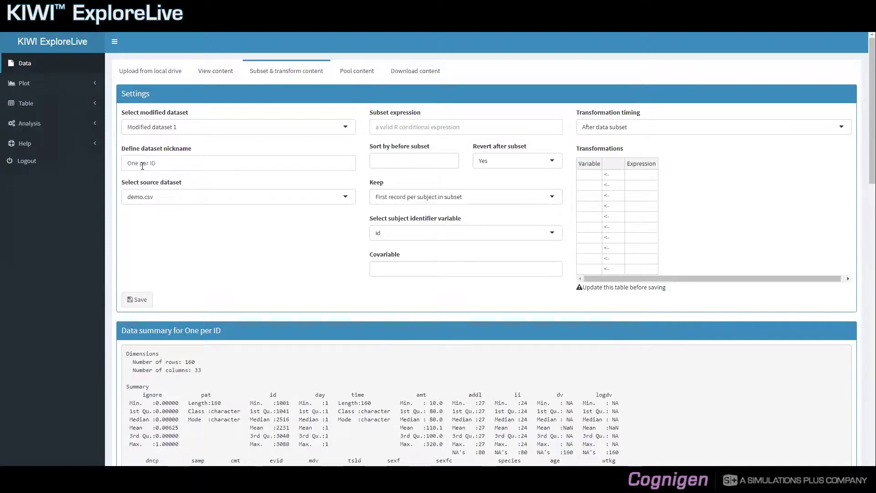
Step: Open the pairwise matrix plot settings and choose One per ID as the dataset
{"action": "left_click", "coordinate": [82, 90]}
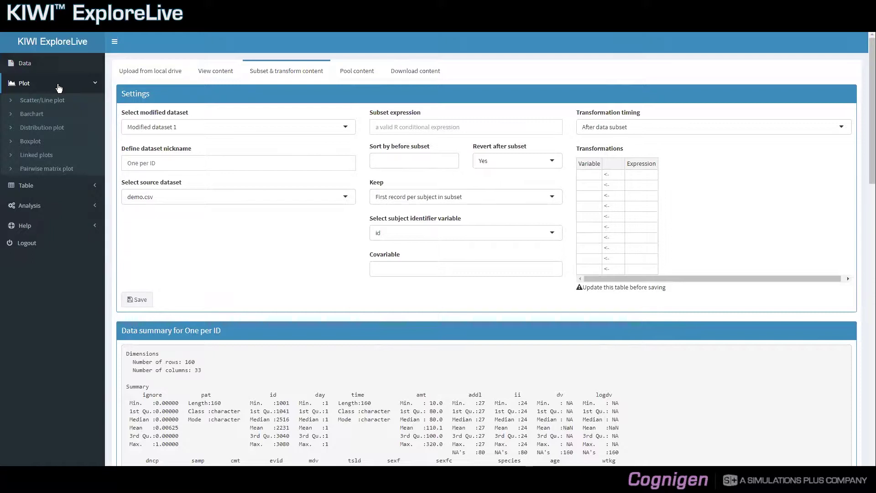
{"action": "left_click", "coordinate": [65, 170]}
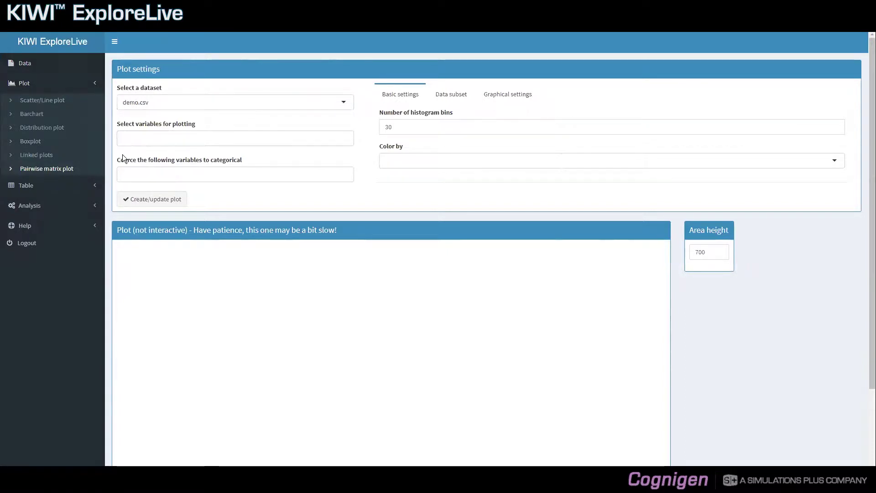
{"action": "scroll", "coordinate": [110, 187], "scroll_direction": "down", "scroll_amount": 2}
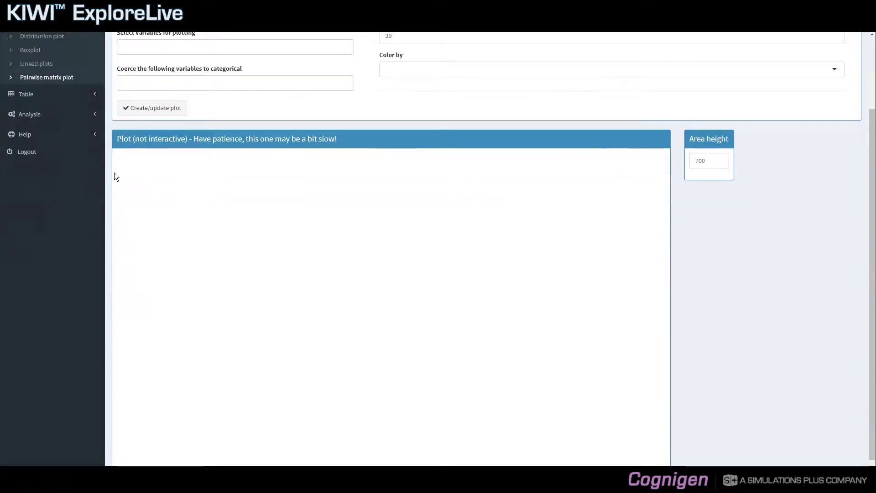
{"action": "scroll", "coordinate": [114, 172], "scroll_direction": "down", "scroll_amount": 1}
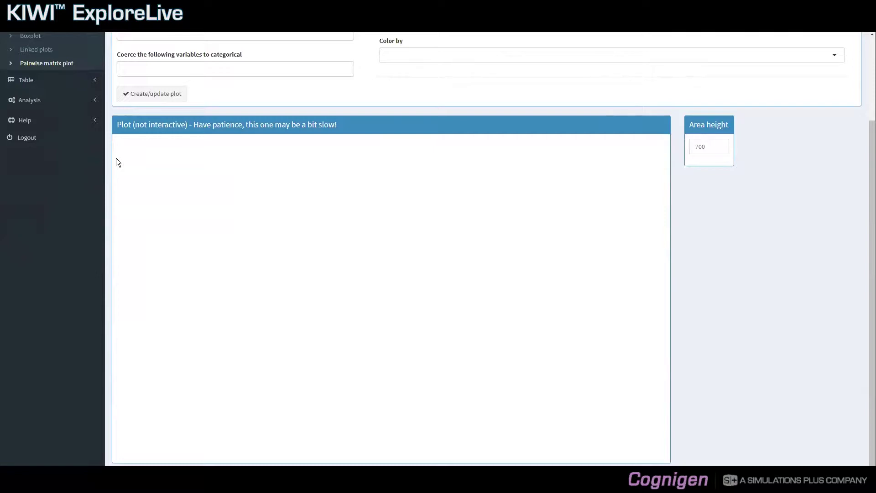
{"action": "scroll", "coordinate": [115, 158], "scroll_direction": "up", "scroll_amount": 3}
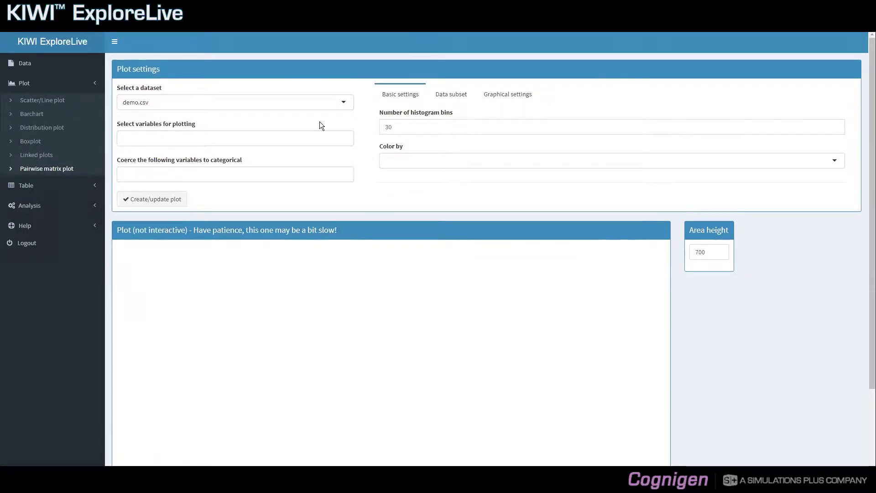
{"action": "left_click", "coordinate": [342, 106]}
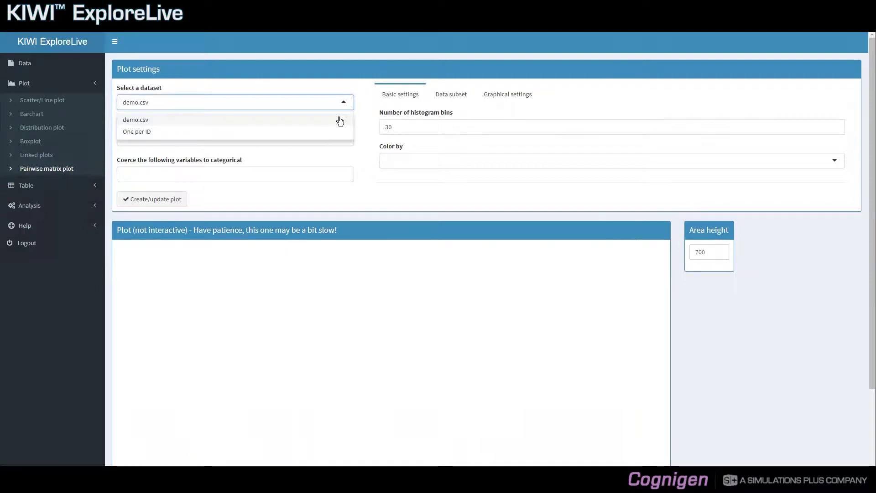
{"action": "left_click", "coordinate": [272, 133]}
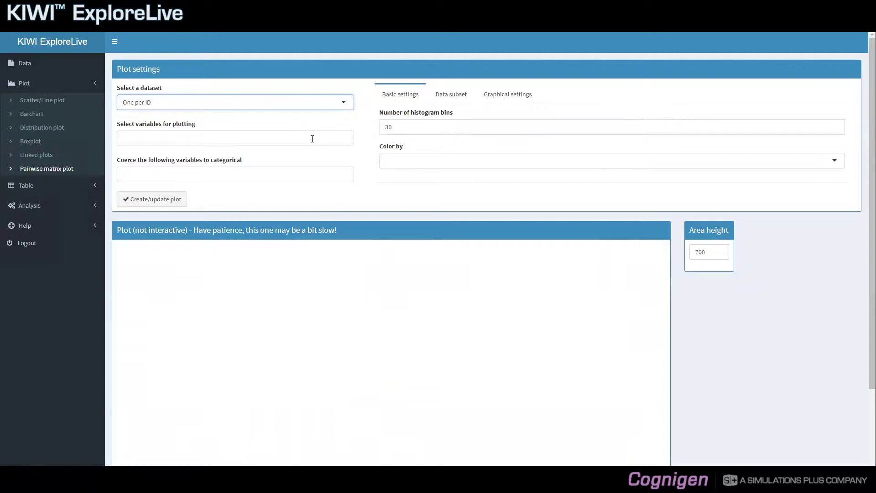
Step: Add age and wtkg to the variables for plotting
{"action": "left_click", "coordinate": [312, 139]}
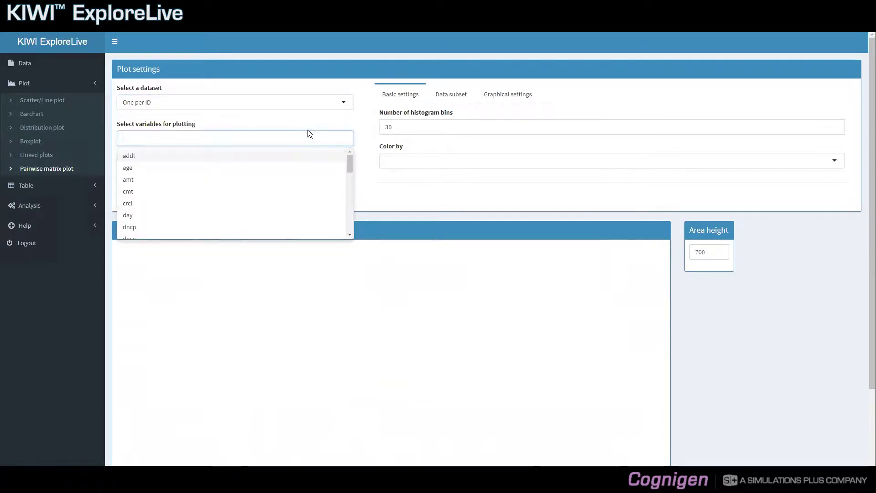
{"action": "type", "text": "age w"}
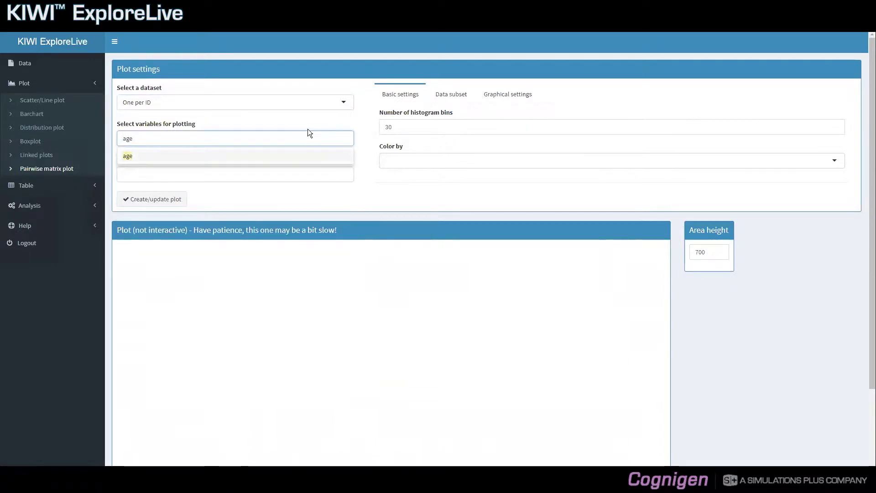
{"action": "key", "text": "Return"}
{"action": "type", "text": "w"}
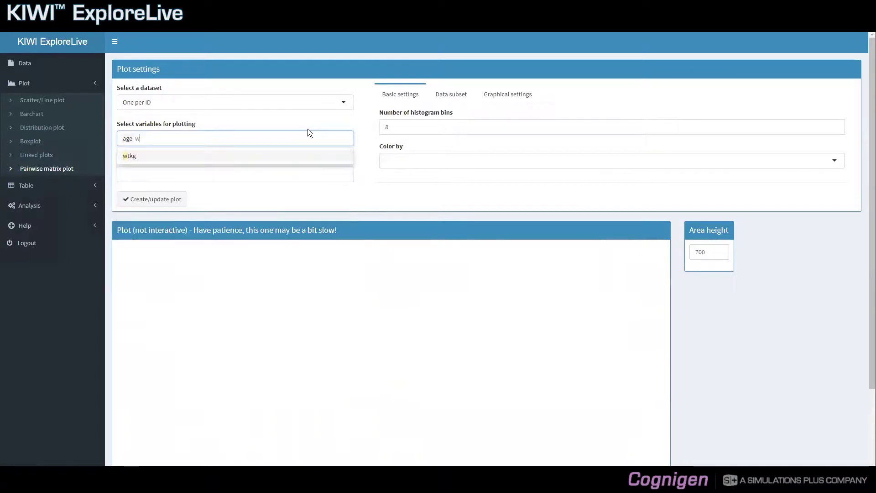
{"action": "key", "text": "Return"}
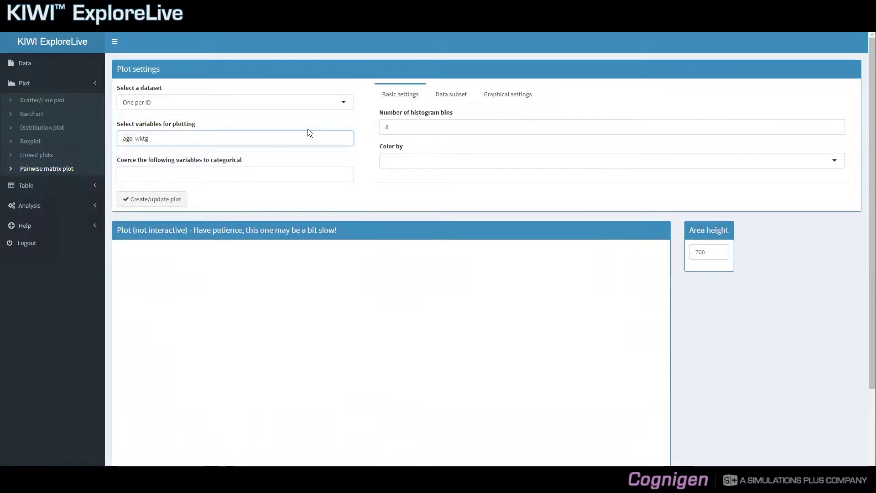
{"action": "key", "text": "BackSpace"}
{"action": "key", "text": "BackSpace"}
{"action": "key", "text": "BackSpace"}
{"action": "type", "text": "tkg"}
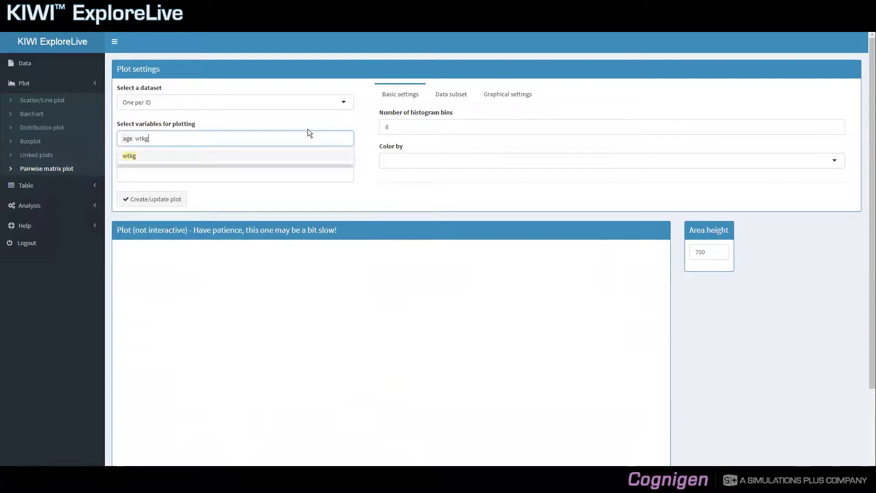
{"action": "key", "text": "Return"}
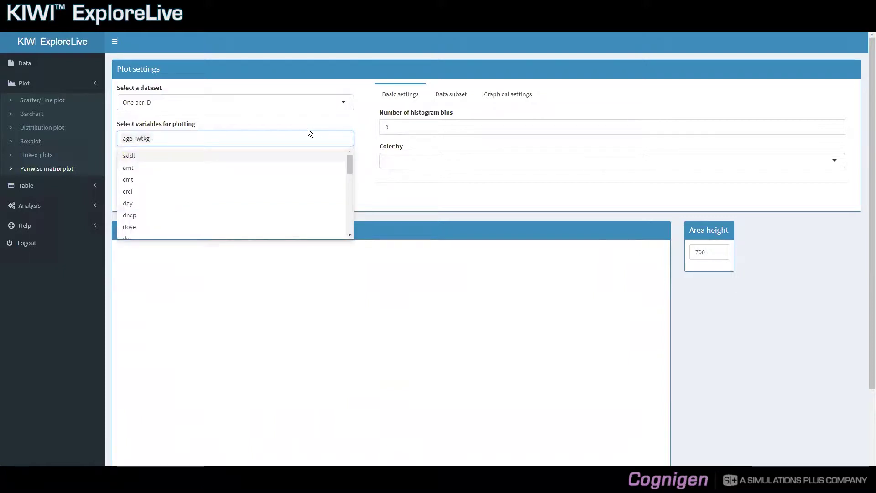
Step: Add crcl, sexfc and studyc to the variables for plotting
{"action": "type", "text": "crcl"}
{"action": "key", "text": "Return"}
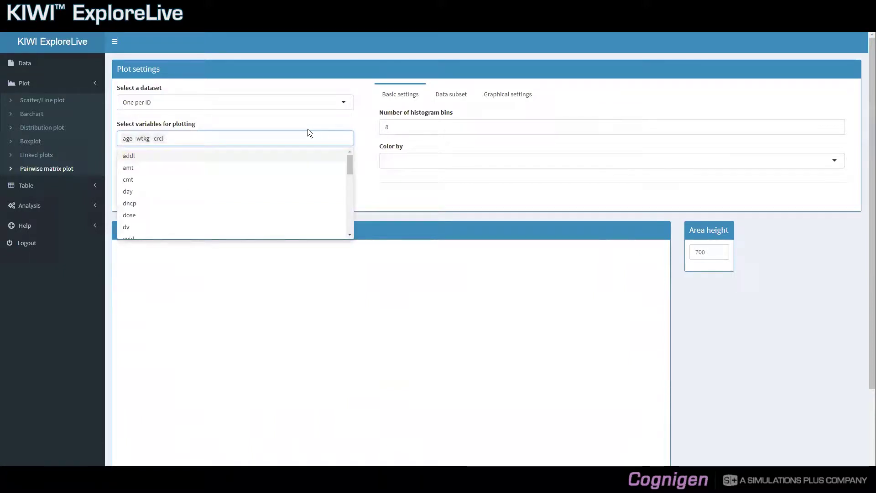
{"action": "type", "text": "se"}
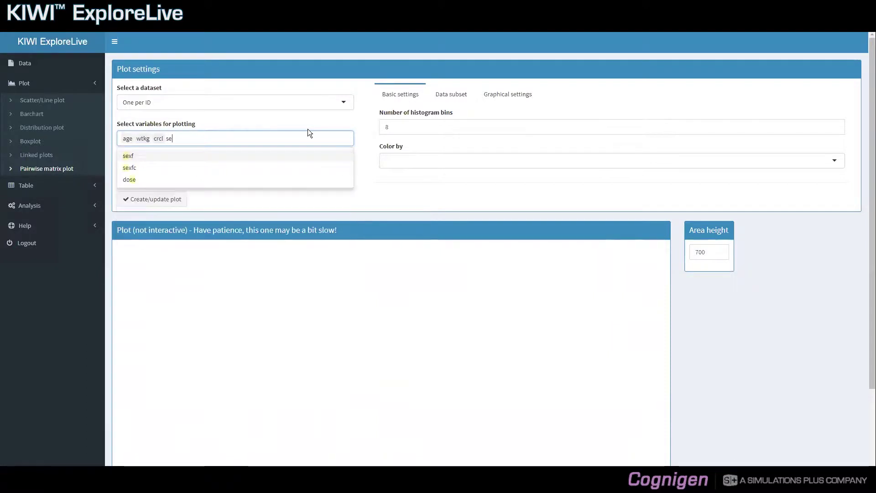
{"action": "type", "text": "xfc"}
{"action": "key", "text": "Return"}
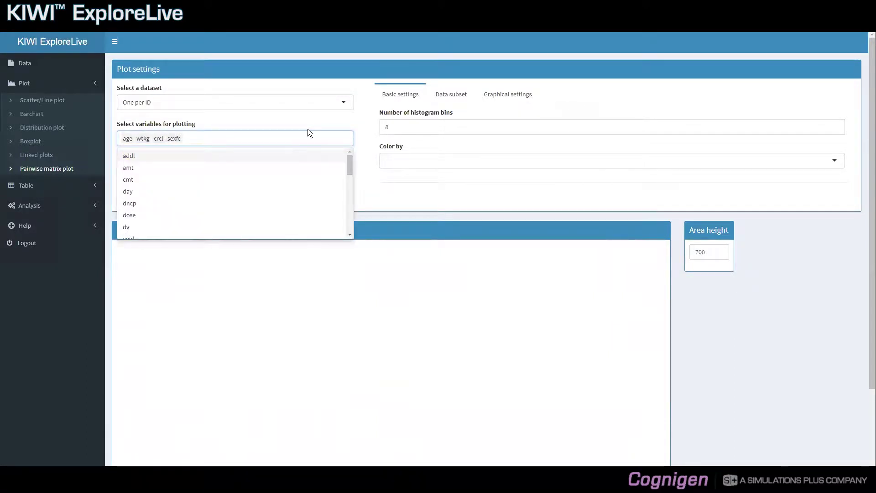
{"action": "type", "text": "studyc"}
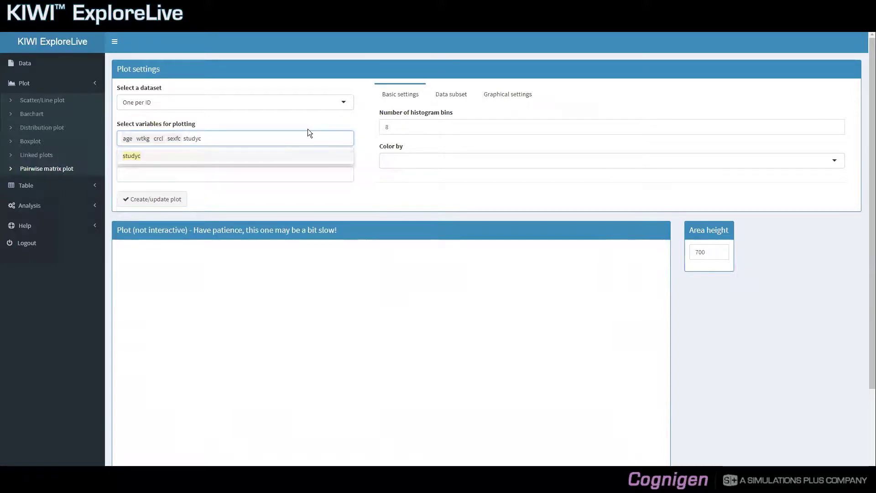
{"action": "key", "text": "Return"}
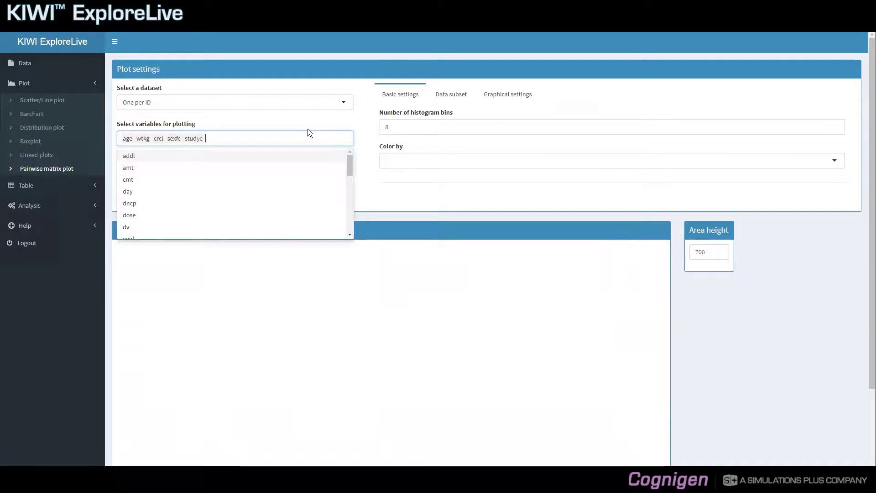
Step: Create the pairwise matrix plot from the selected variables and look over all of its panels
{"action": "left_click", "coordinate": [359, 131]}
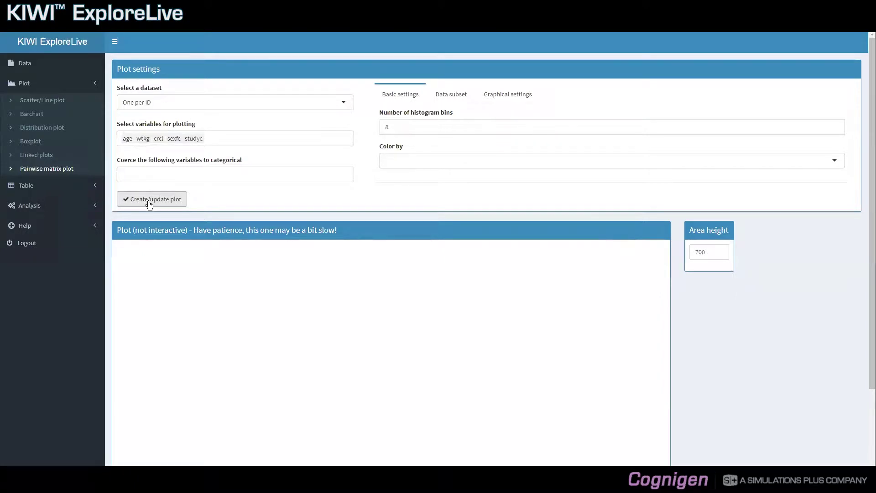
{"action": "scroll", "coordinate": [148, 204], "scroll_direction": "down", "scroll_amount": 1}
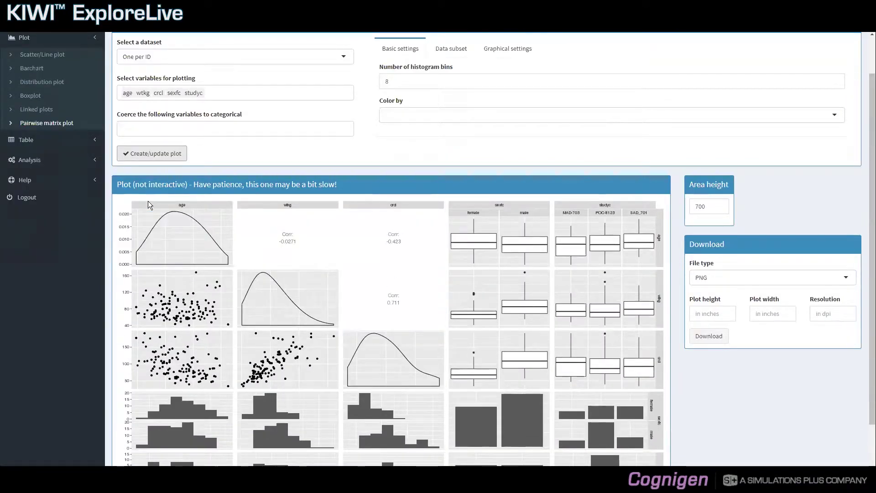
{"action": "scroll", "coordinate": [147, 201], "scroll_direction": "down", "scroll_amount": 1}
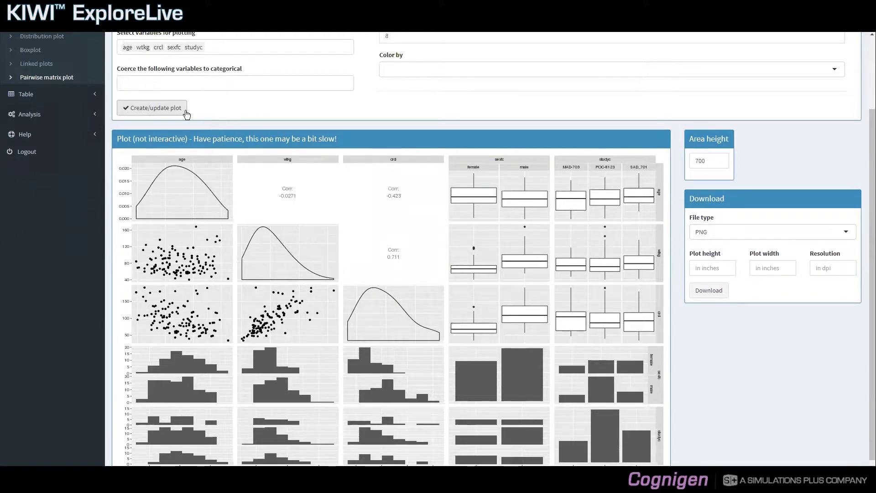
{"action": "scroll", "coordinate": [186, 114], "scroll_direction": "down", "scroll_amount": 1}
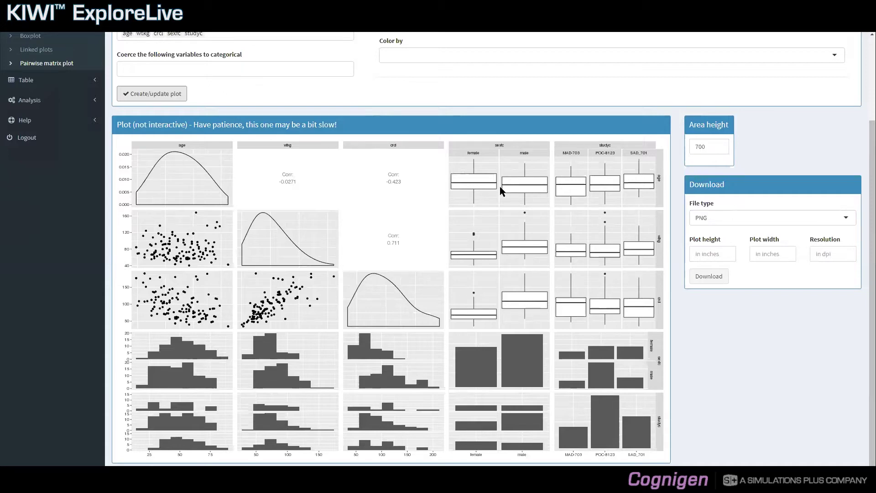
{"action": "scroll", "coordinate": [499, 186], "scroll_direction": "up", "scroll_amount": 2}
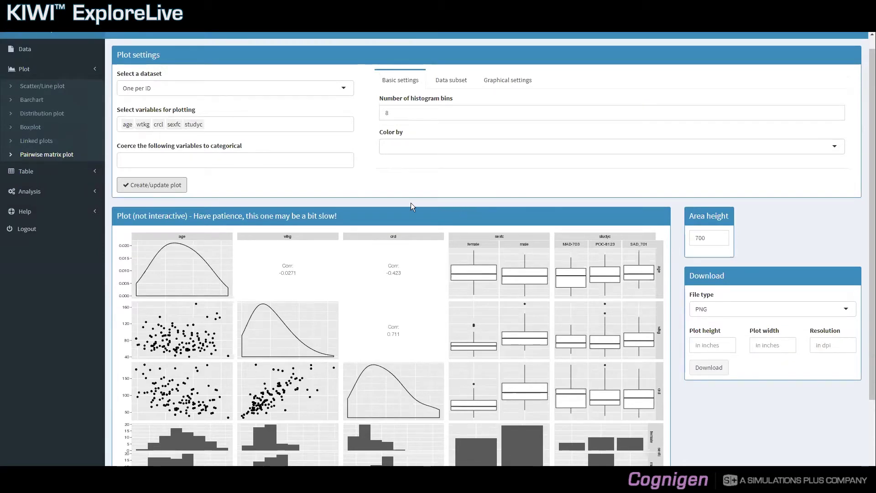
{"action": "scroll", "coordinate": [411, 203], "scroll_direction": "up", "scroll_amount": 1}
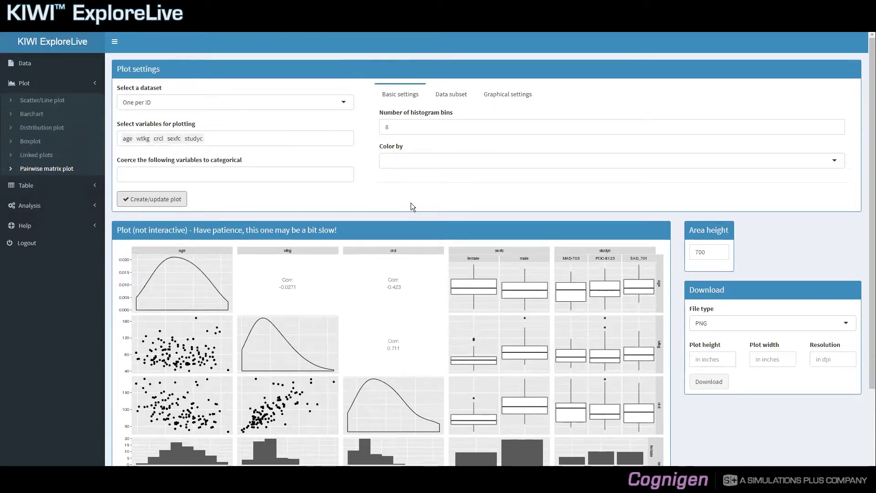
Step: Set the plot to be colored by the dose variable
{"action": "left_click", "coordinate": [409, 129]}
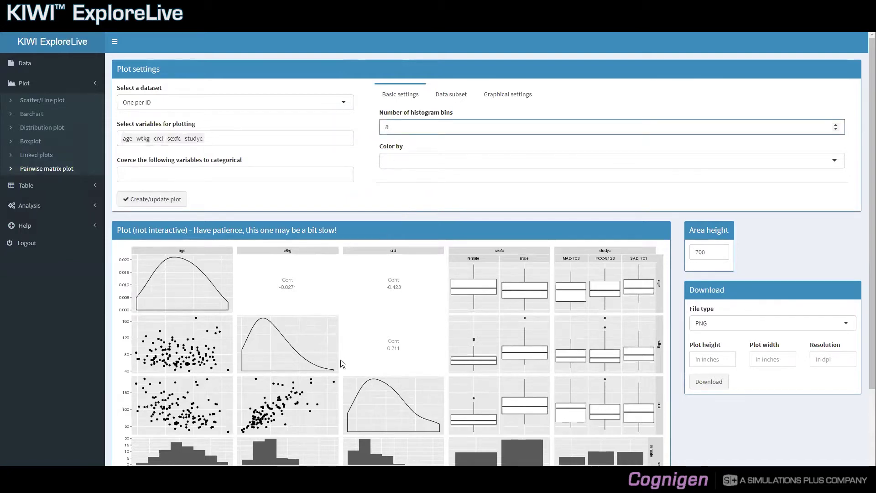
{"action": "scroll", "coordinate": [340, 360], "scroll_direction": "down", "scroll_amount": 1}
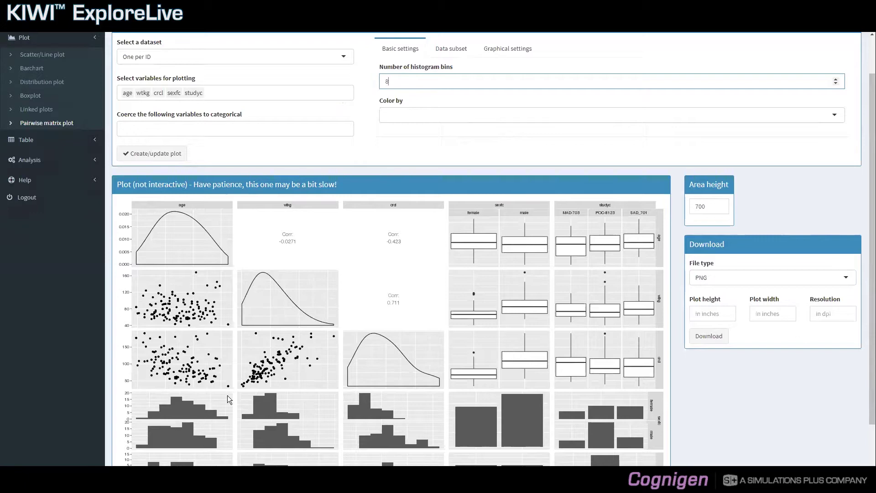
{"action": "left_click", "coordinate": [396, 116]}
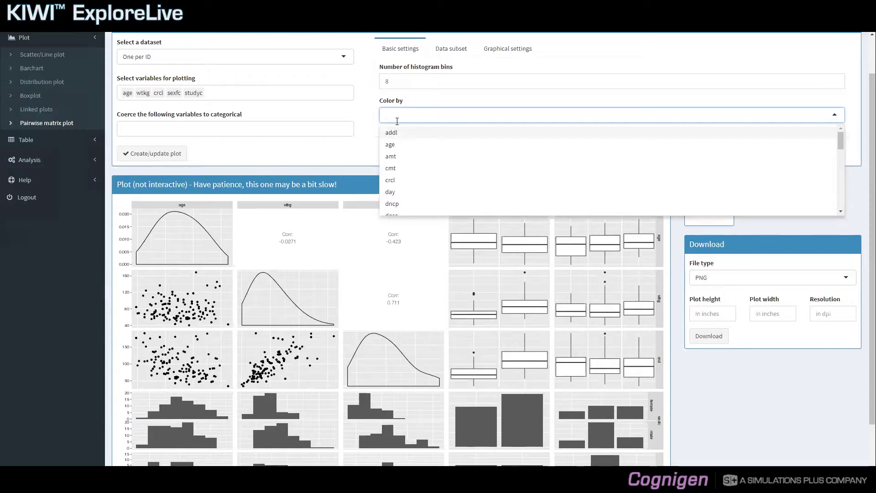
{"action": "type", "text": "dose"}
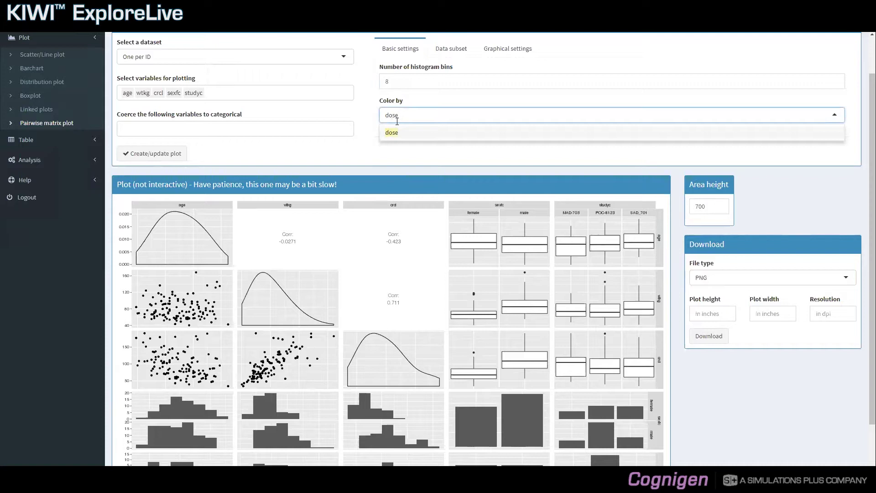
{"action": "left_click", "coordinate": [396, 131]}
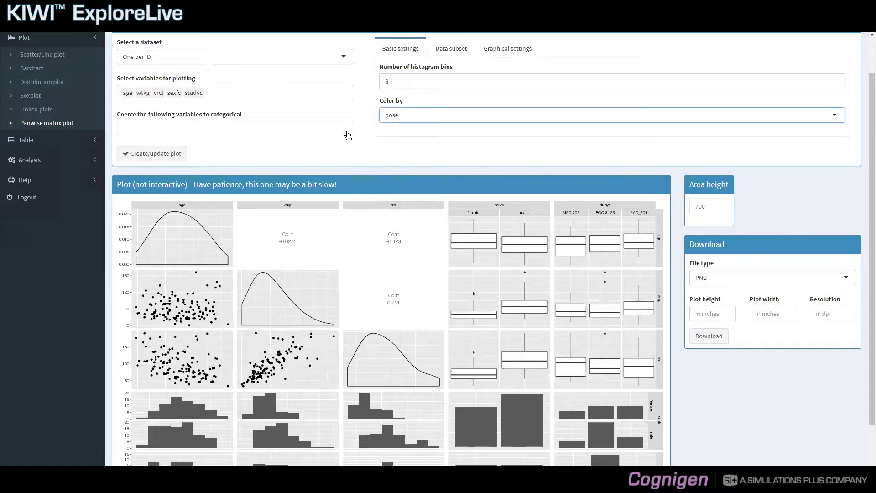
Step: Coerce the dose variable to categorical
{"action": "left_click", "coordinate": [195, 133]}
{"action": "type", "text": "dose"}
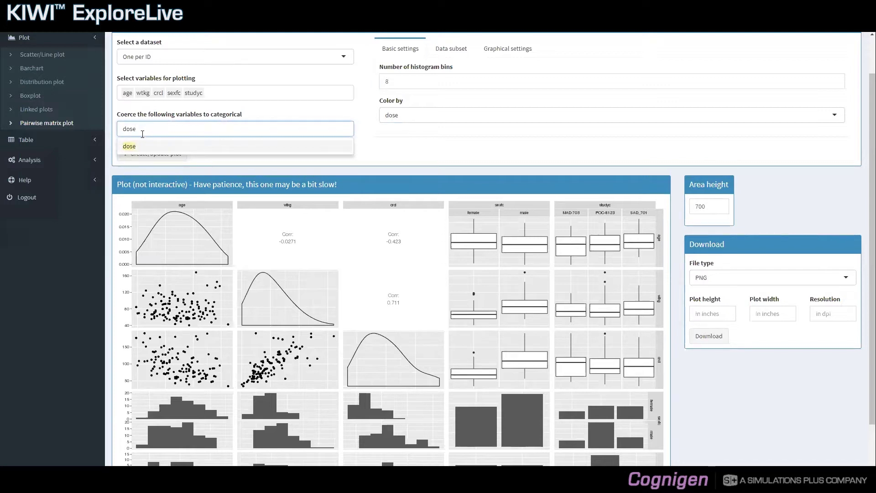
{"action": "left_click", "coordinate": [199, 160]}
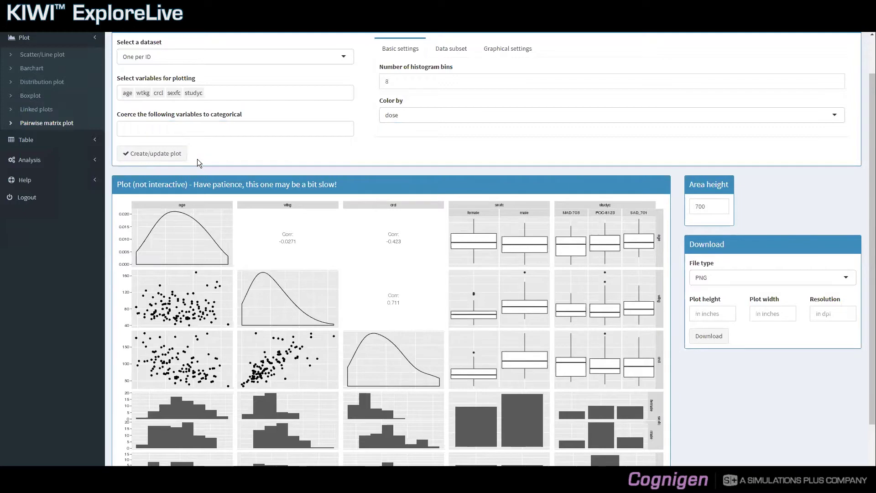
{"action": "left_click", "coordinate": [162, 127]}
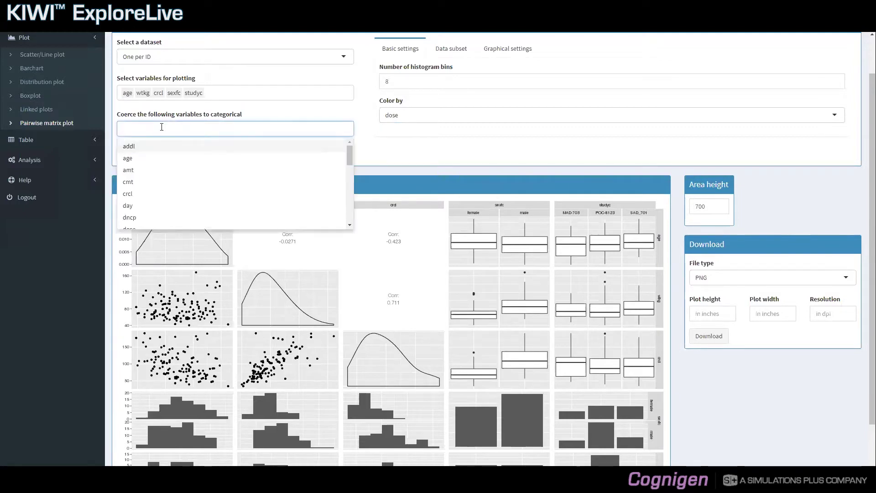
{"action": "type", "text": "dose"}
{"action": "key", "text": "Return"}
{"action": "left_click", "coordinate": [359, 149]}
Step: Update the matrix plot with the dose coloring and look over all of its panels
{"action": "left_click", "coordinate": [161, 154]}
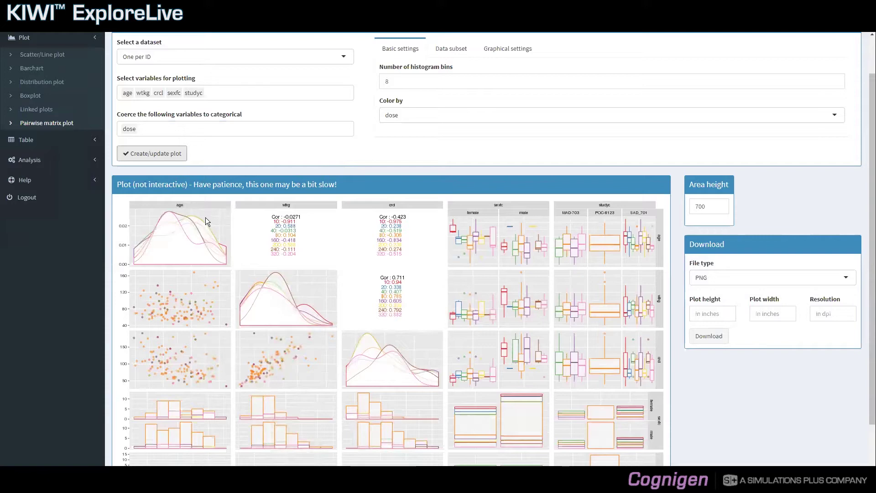
{"action": "scroll", "coordinate": [199, 220], "scroll_direction": "down", "scroll_amount": 1}
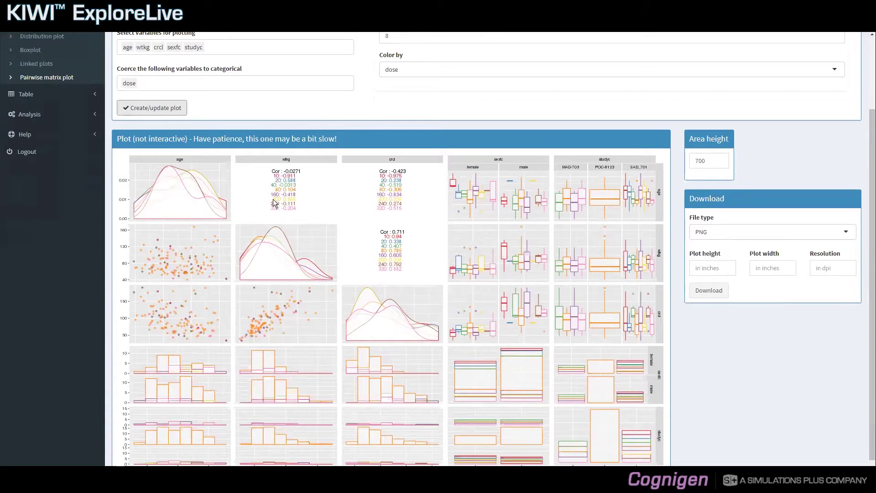
{"action": "scroll", "coordinate": [275, 202], "scroll_direction": "down", "scroll_amount": 1}
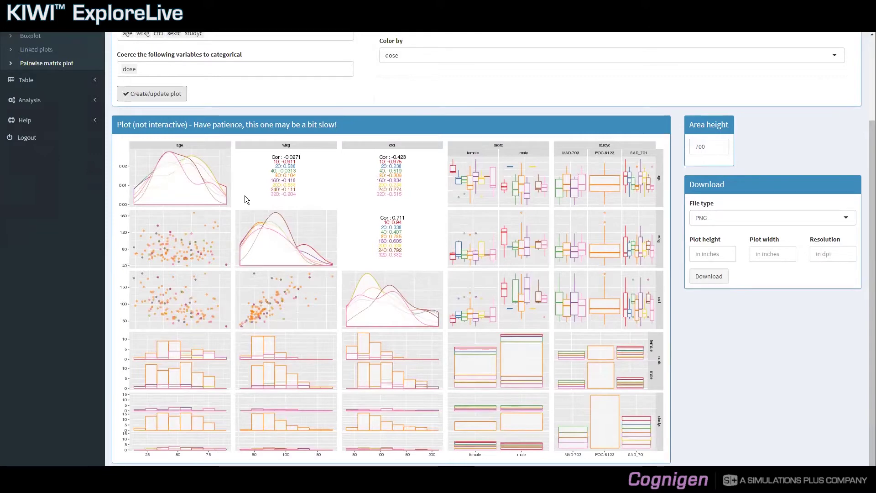
Step: Replace sexfc with dose in the variables selected for the pairwise matrix plot
{"action": "scroll", "coordinate": [244, 200], "scroll_direction": "up", "scroll_amount": 1}
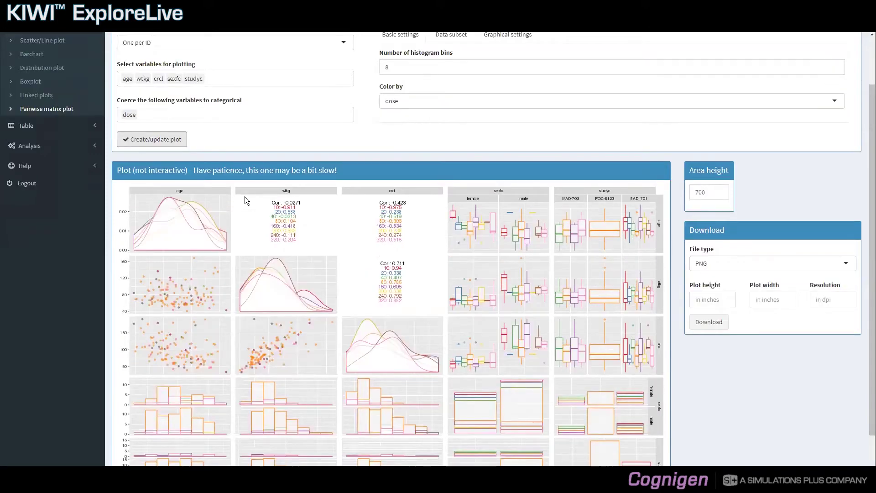
{"action": "scroll", "coordinate": [244, 200], "scroll_direction": "up", "scroll_amount": 1}
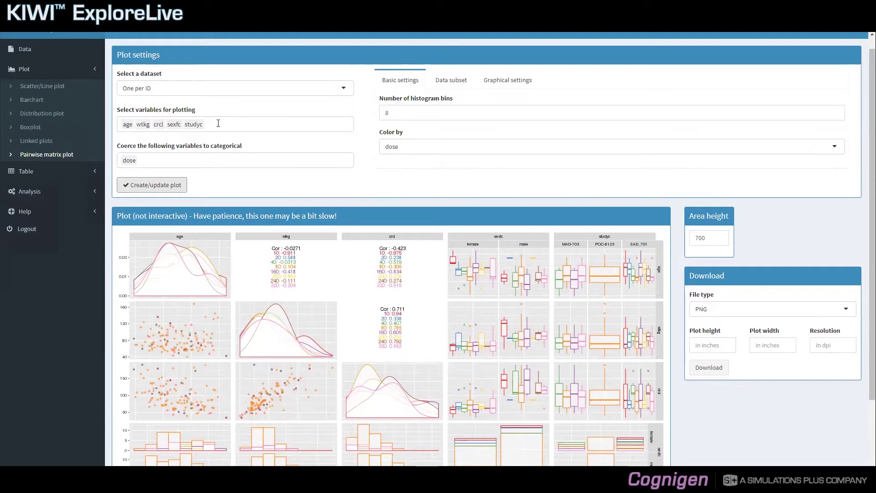
{"action": "left_click", "coordinate": [400, 147]}
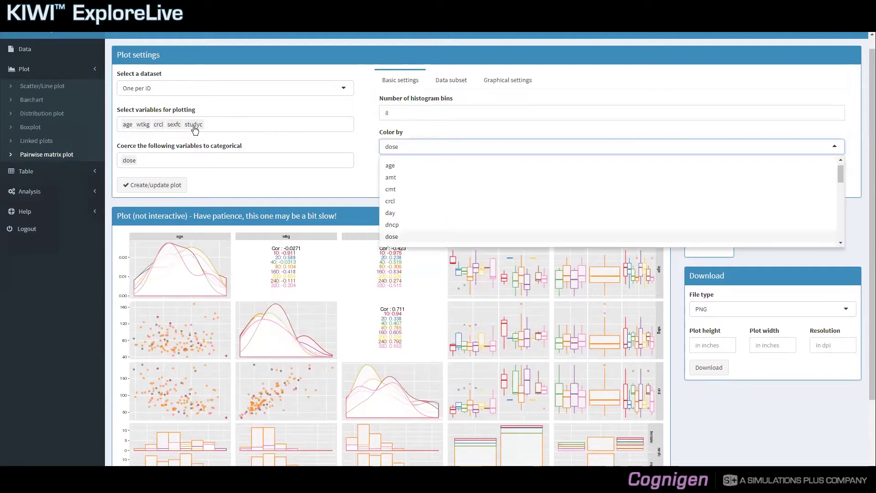
{"action": "left_click", "coordinate": [173, 126]}
{"action": "key", "text": "BackSpace"}
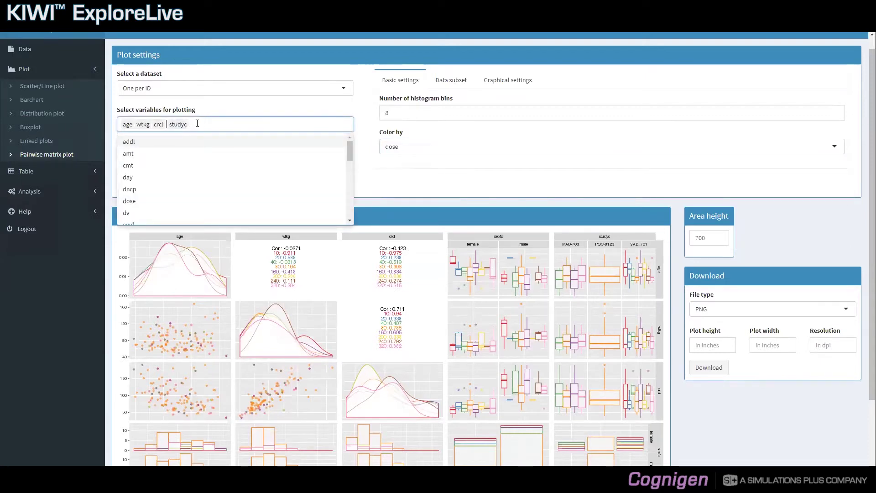
{"action": "type", "text": "do"}
{"action": "key", "text": "Return"}
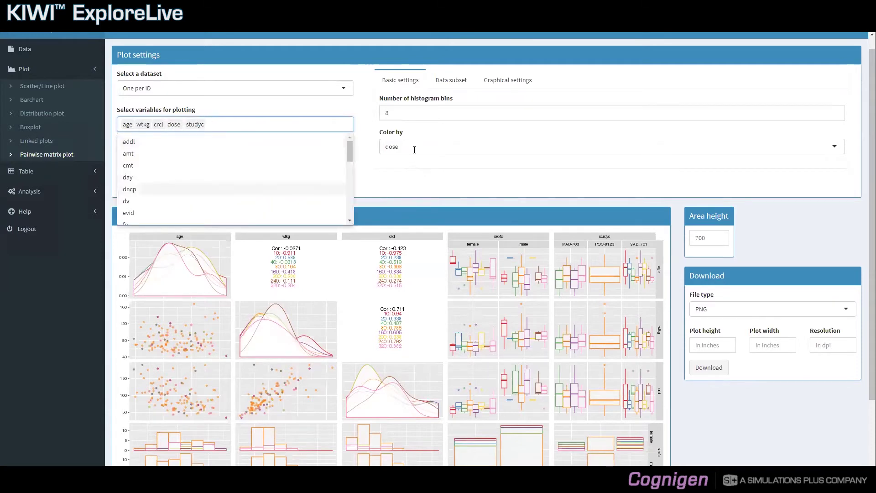
Step: Set the matrix plot to be colored by the sexfc variable
{"action": "left_click", "coordinate": [414, 148]}
{"action": "type", "text": "sex"}
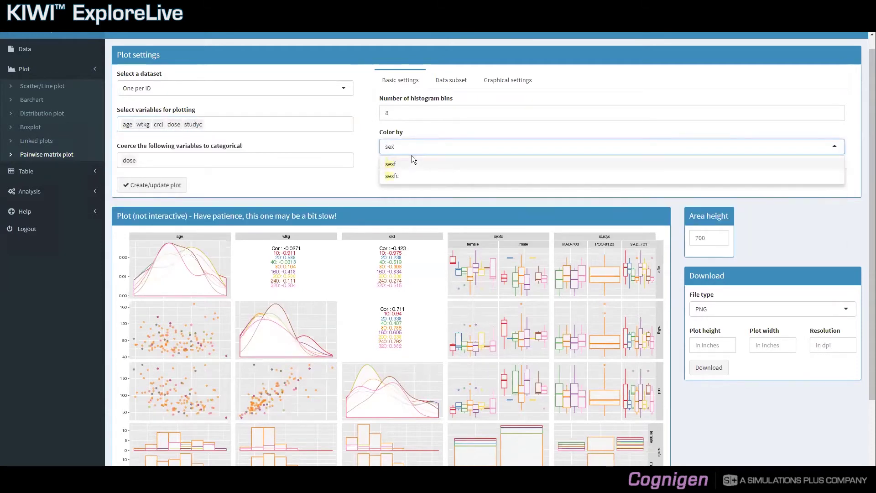
{"action": "type", "text": "fc"}
{"action": "key", "text": "Return"}
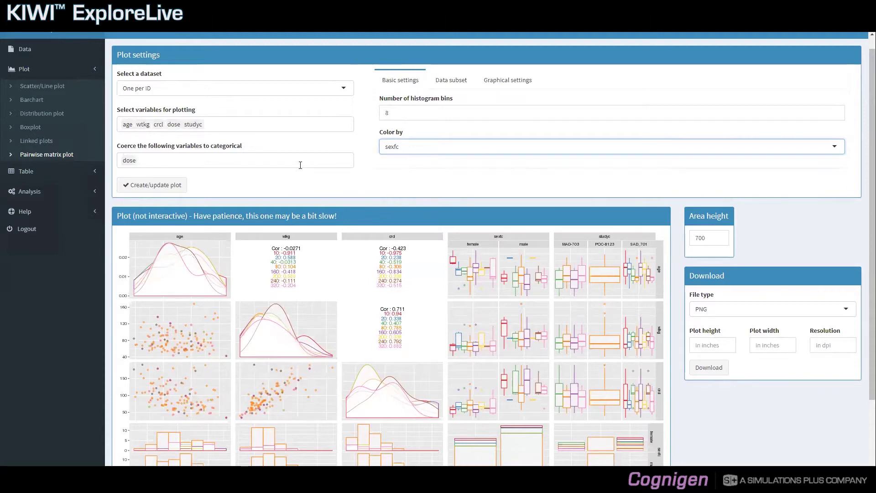
Step: Remove dose from the variables coerced to categorical
{"action": "left_click", "coordinate": [300, 165]}
{"action": "key", "text": "BackSpace"}
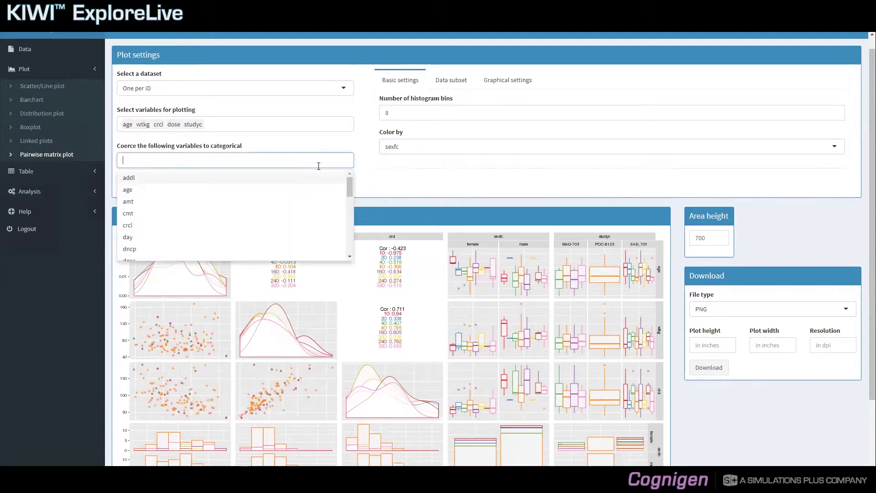
{"action": "left_click", "coordinate": [370, 179]}
Step: Update the matrix plot with the sexfc coloring and continuous dose, and look over its panels
{"action": "left_click", "coordinate": [182, 187]}
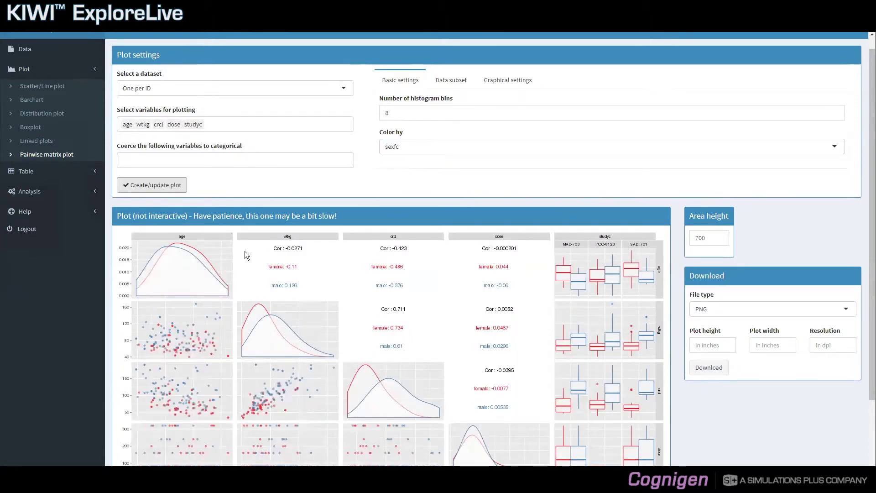
{"action": "scroll", "coordinate": [245, 255], "scroll_direction": "down", "scroll_amount": 1}
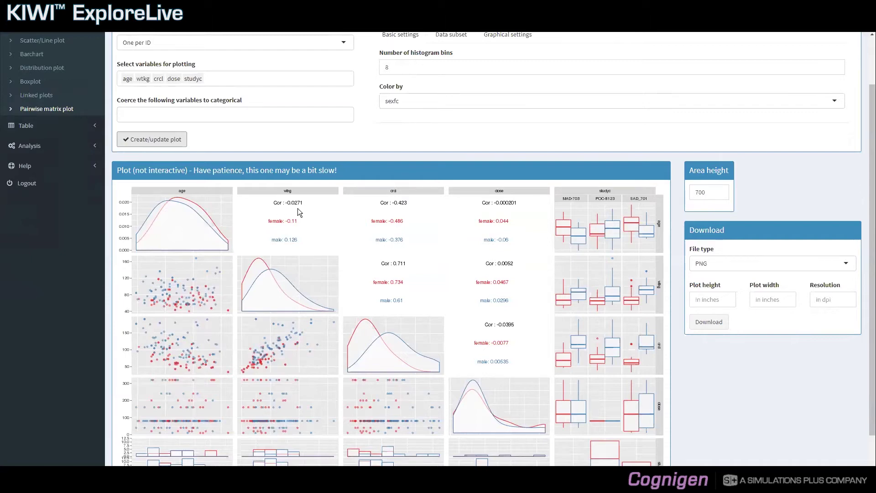
{"action": "scroll", "coordinate": [297, 208], "scroll_direction": "down", "scroll_amount": 1}
{"action": "scroll", "coordinate": [298, 208], "scroll_direction": "up", "scroll_amount": 1}
{"action": "scroll", "coordinate": [297, 208], "scroll_direction": "up", "scroll_amount": 2}
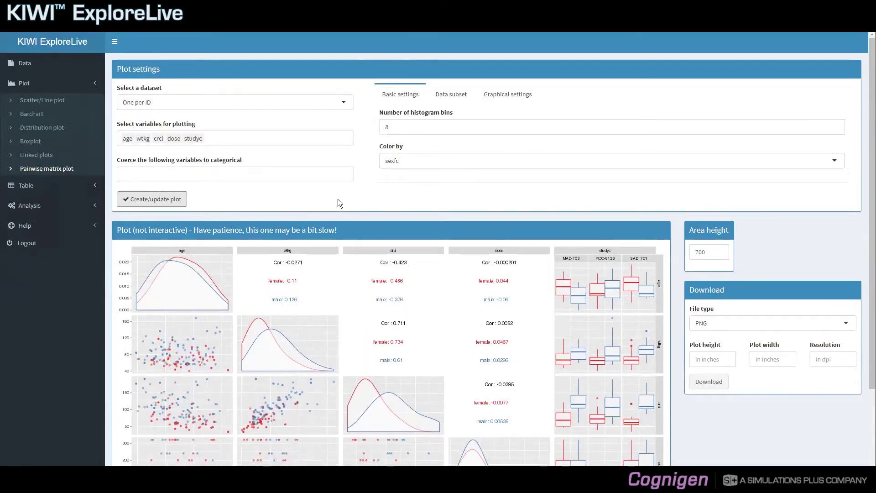
Step: Set the plot's darkness to 60 in the graphical settings and update the matrix plot
{"action": "left_click", "coordinate": [500, 95]}
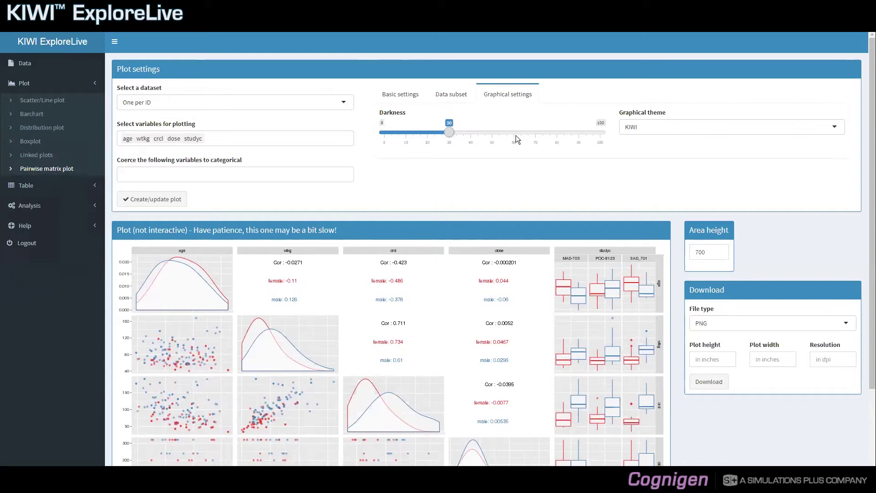
{"action": "left_click_drag", "start_coordinate": [454, 134], "coordinate": [515, 136]}
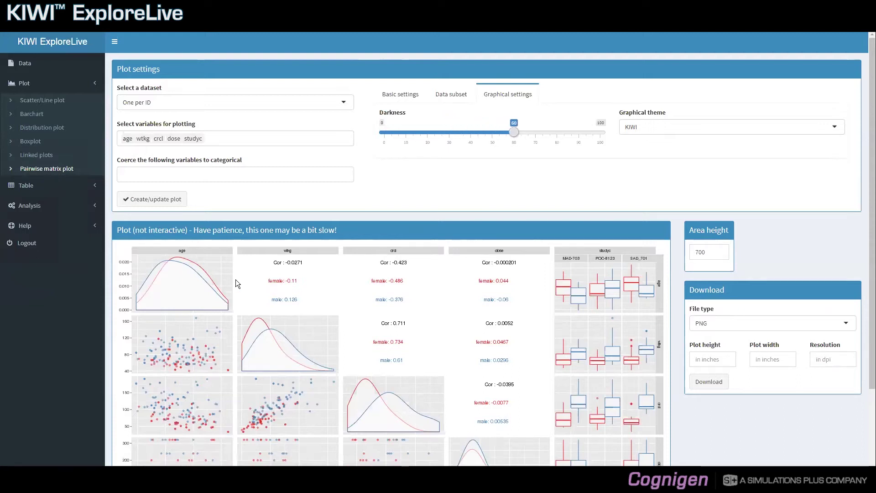
{"action": "left_click", "coordinate": [177, 201]}
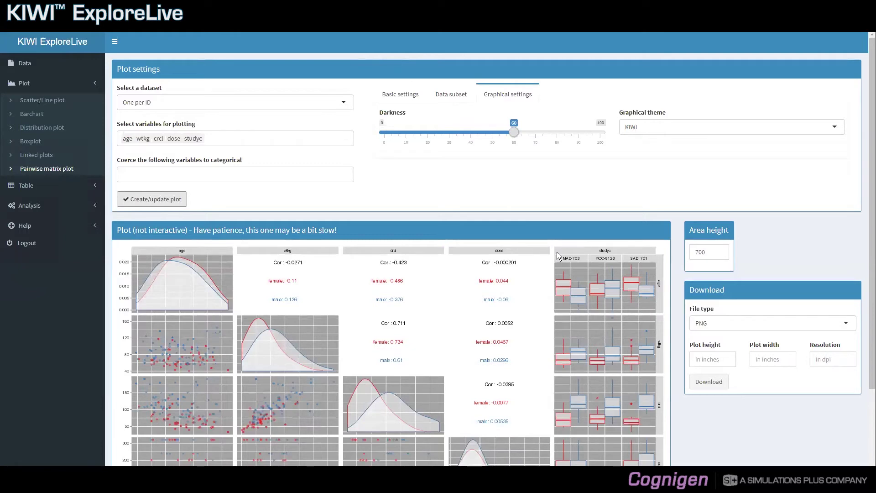
Step: Redraw the matrix plot with the ggplot2 graphical theme and a darkness of 30, and look over its panels
{"action": "left_click", "coordinate": [638, 130]}
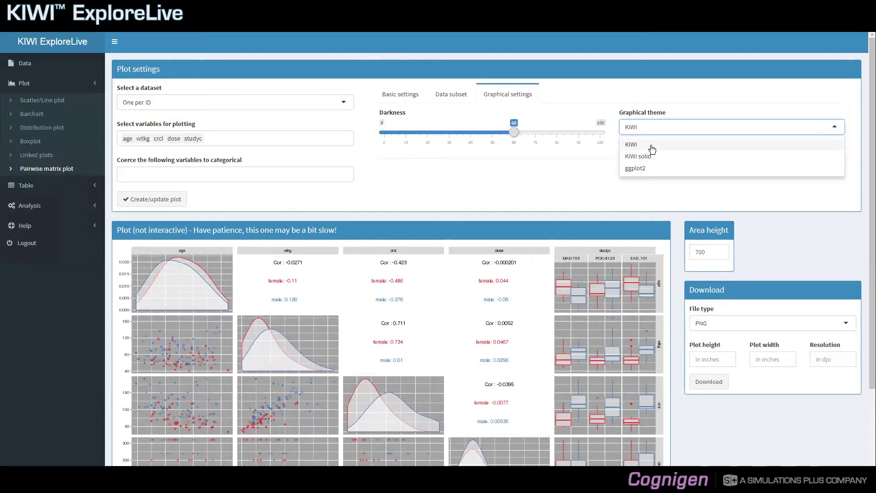
{"action": "left_click", "coordinate": [651, 169]}
{"action": "left_click_drag", "start_coordinate": [492, 139], "coordinate": [451, 140]}
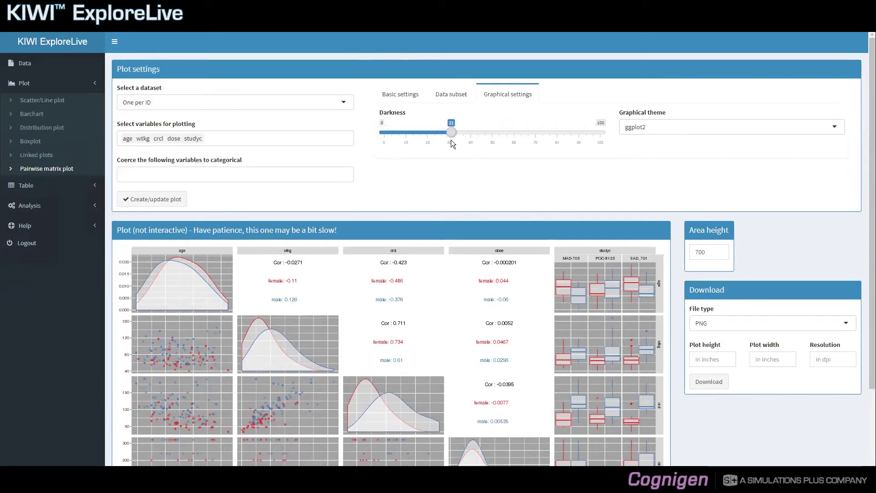
{"action": "left_click", "coordinate": [187, 203]}
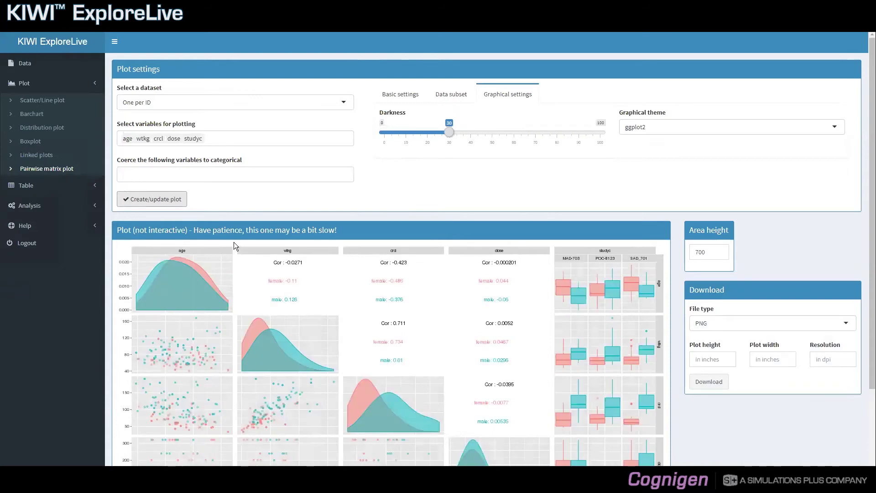
{"action": "scroll", "coordinate": [217, 230], "scroll_direction": "down", "scroll_amount": 1}
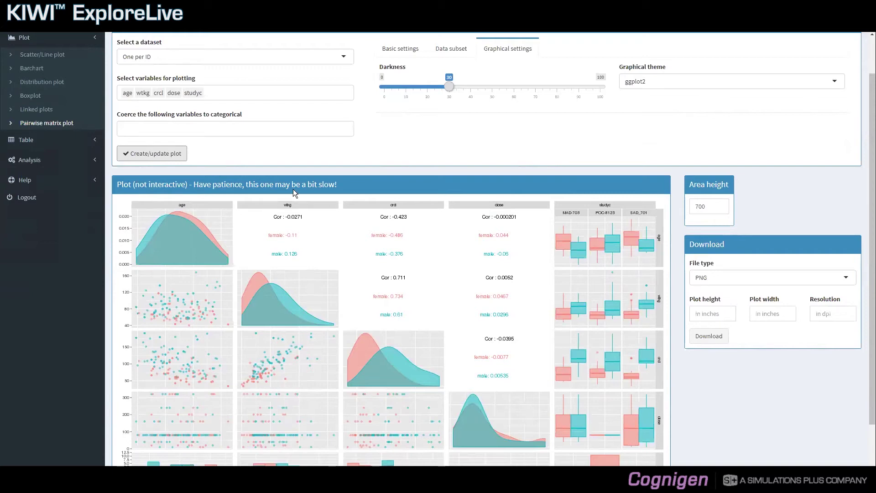
{"action": "scroll", "coordinate": [334, 180], "scroll_direction": "up", "scroll_amount": 1}
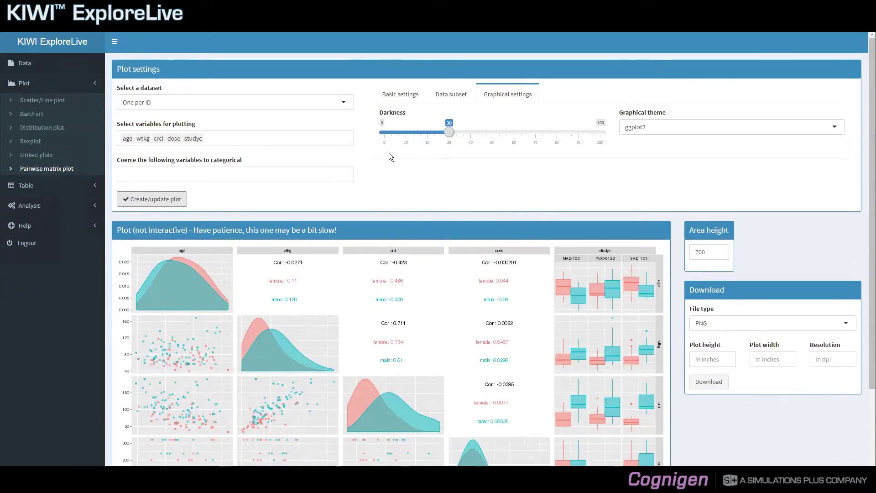
Step: Open the data subset settings of the matrix plot
{"action": "left_click", "coordinate": [452, 96]}
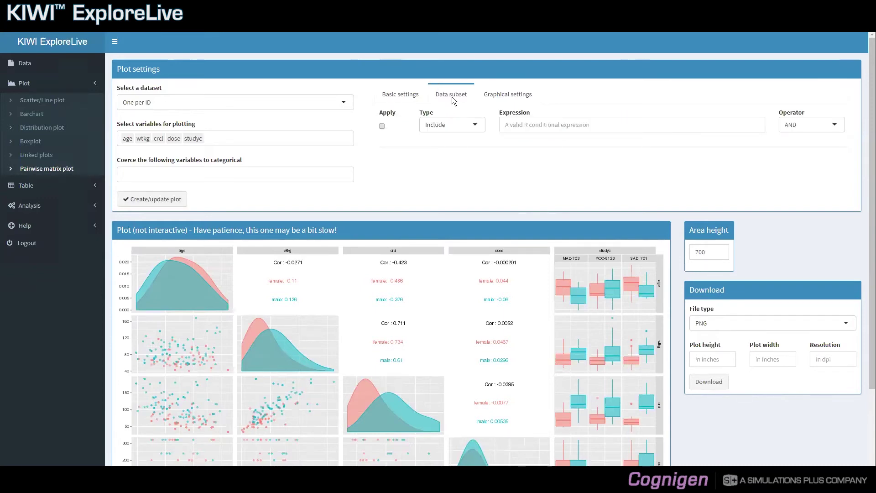